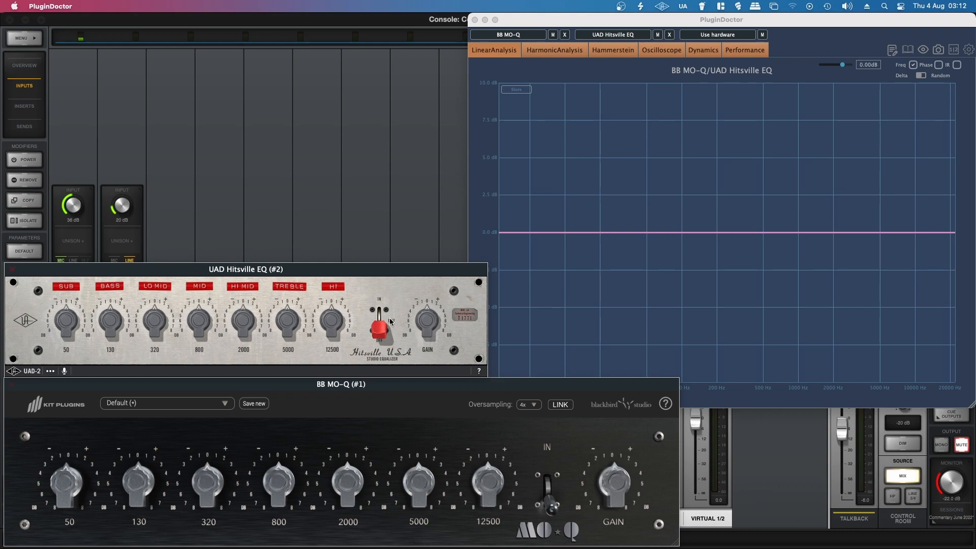
# Step: Switch both the UAD Hitsville EQ and the BB MO-Q in, and shift the MO-Q window slightly lower
pyautogui.click(380, 304)
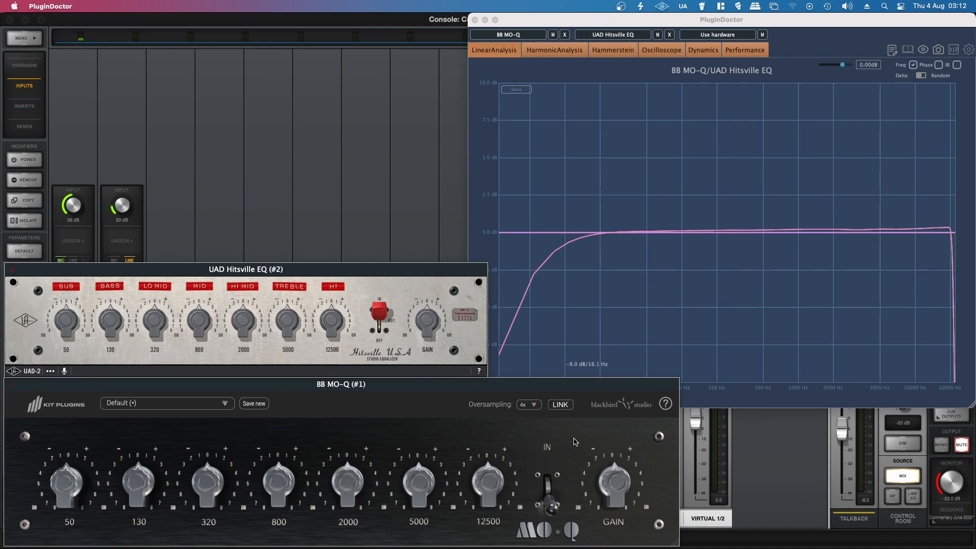
pyautogui.click(558, 486)
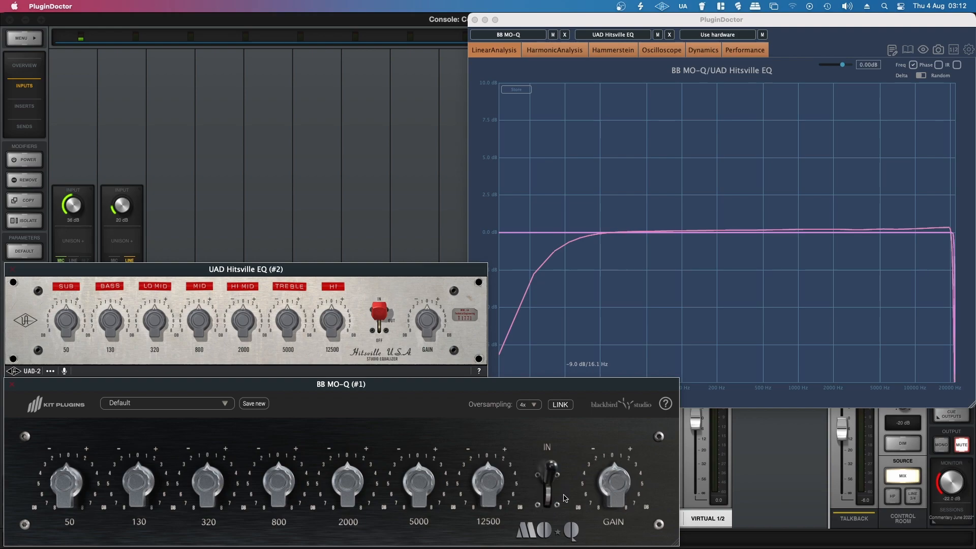
pyautogui.moveTo(549, 386); pyautogui.dragTo(549, 401)
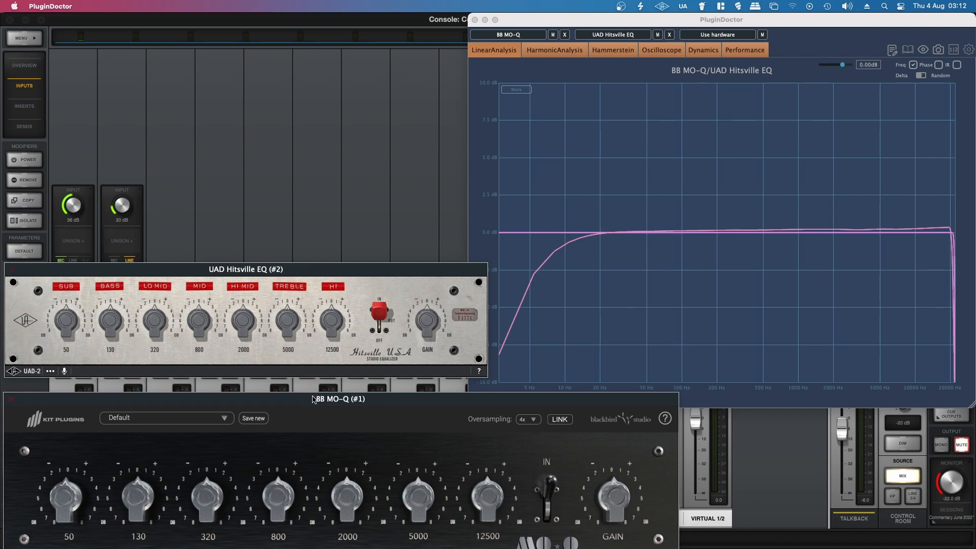
pyautogui.moveTo(313, 399); pyautogui.dragTo(313, 391)
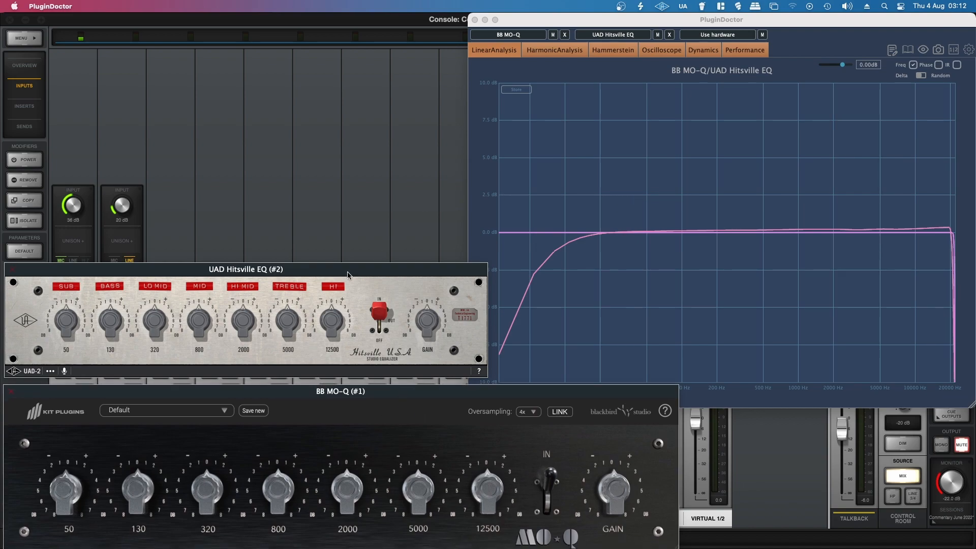
# Step: Boost the 12500 band by about 1 dB on the Hitsville EQ and match it with the MO-Q's 12500 band
pyautogui.moveTo(329, 323); pyautogui.dragTo(360, 341)
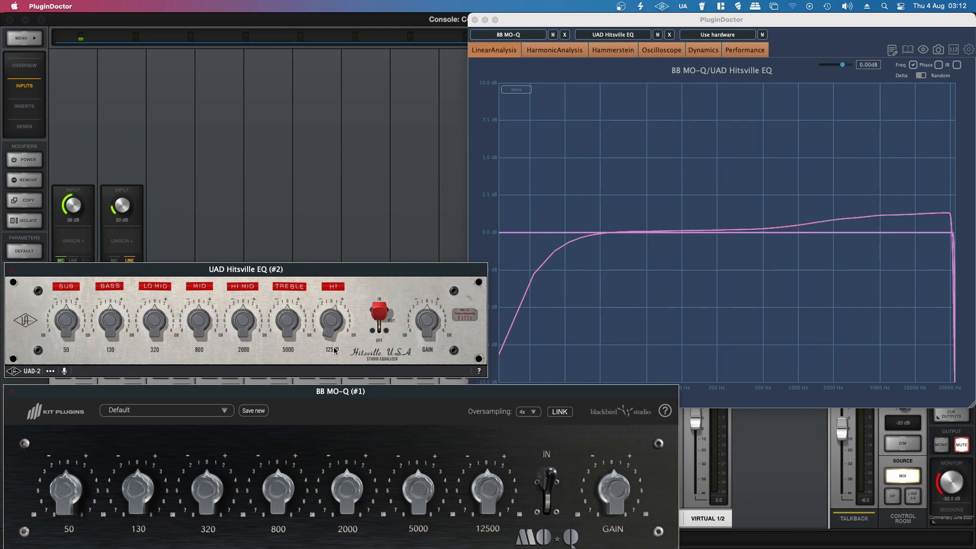
pyautogui.moveTo(496, 488)
pyautogui.scroll(4, 484, 491)
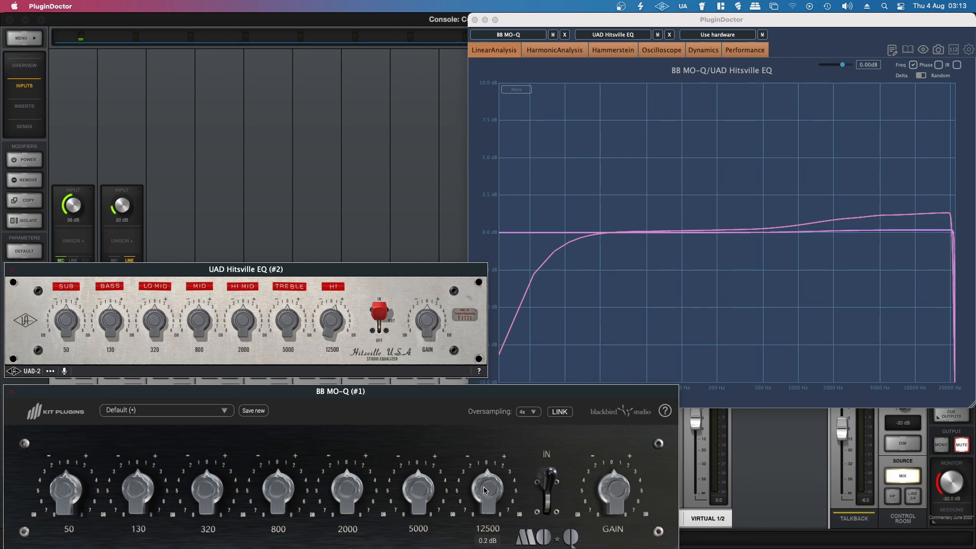
pyautogui.scroll(1, 485, 485)
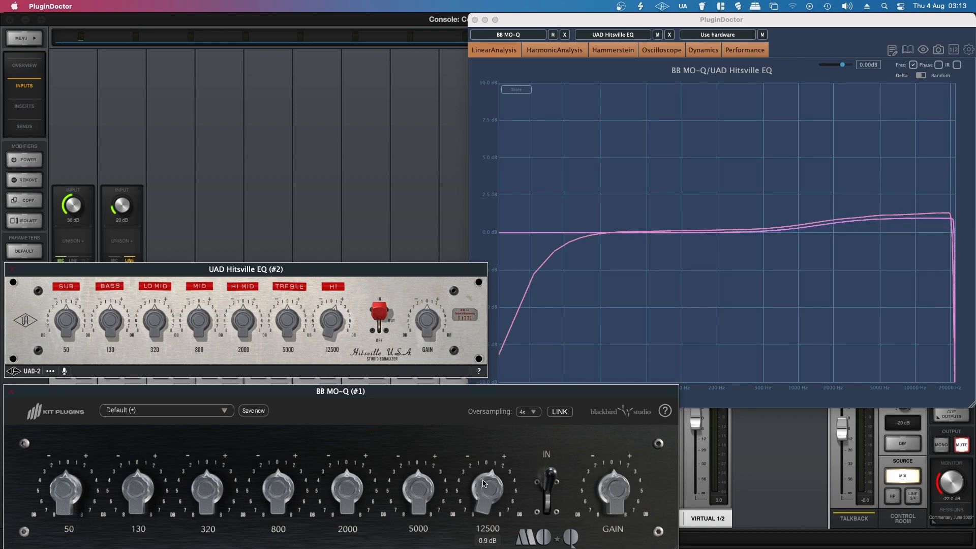
pyautogui.scroll(1, 483, 483)
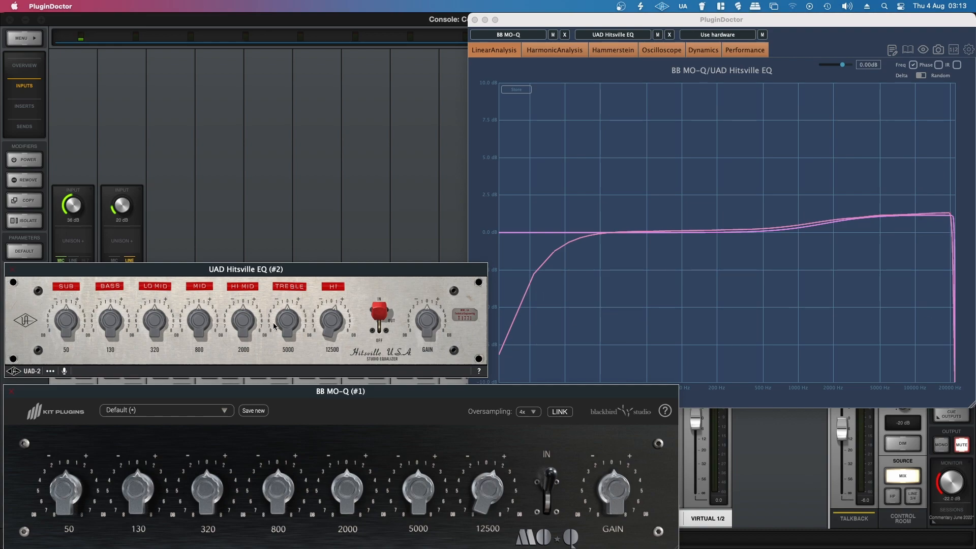
# Step: Boost the 5000 band to a peak of about 4 dB and cut the 800 band to about -1.5 dB on both EQs
pyautogui.moveTo(283, 330); pyautogui.dragTo(326, 353)
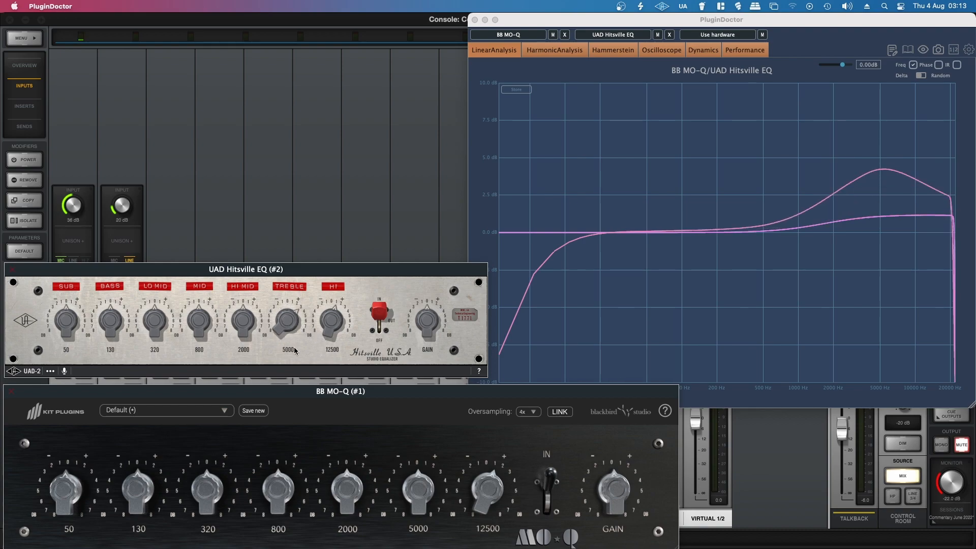
pyautogui.moveTo(418, 496); pyautogui.dragTo(414, 473)
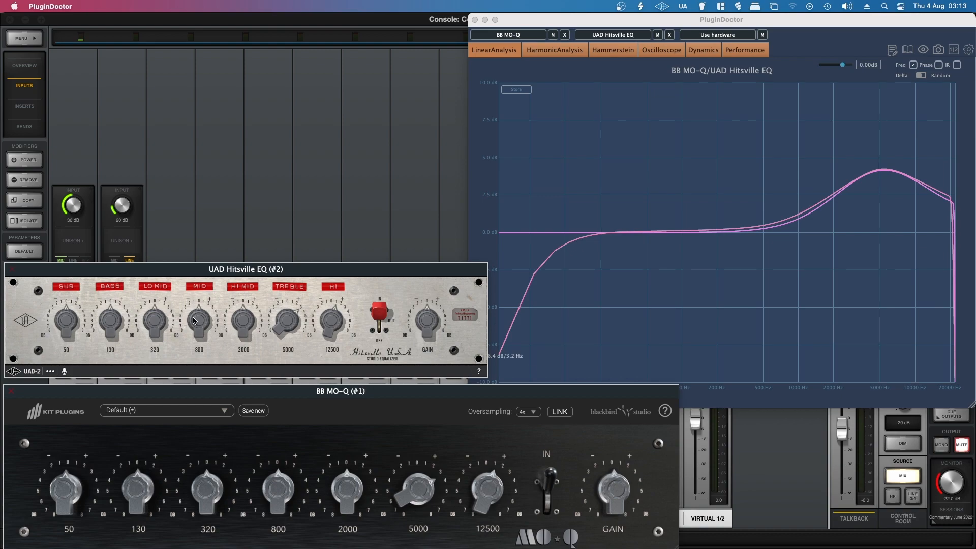
pyautogui.moveTo(194, 321); pyautogui.dragTo(192, 329)
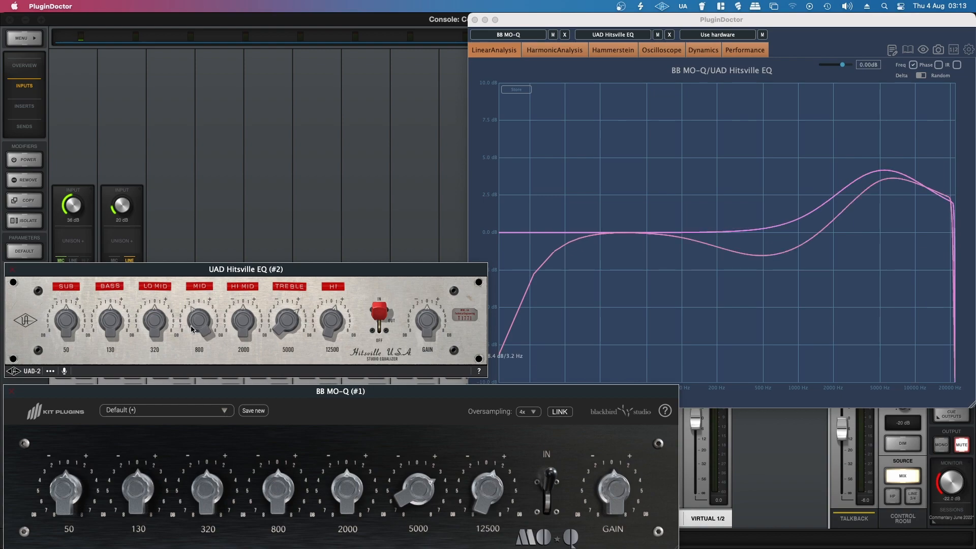
pyautogui.moveTo(278, 498)
pyautogui.moveTo(273, 488); pyautogui.dragTo(272, 500)
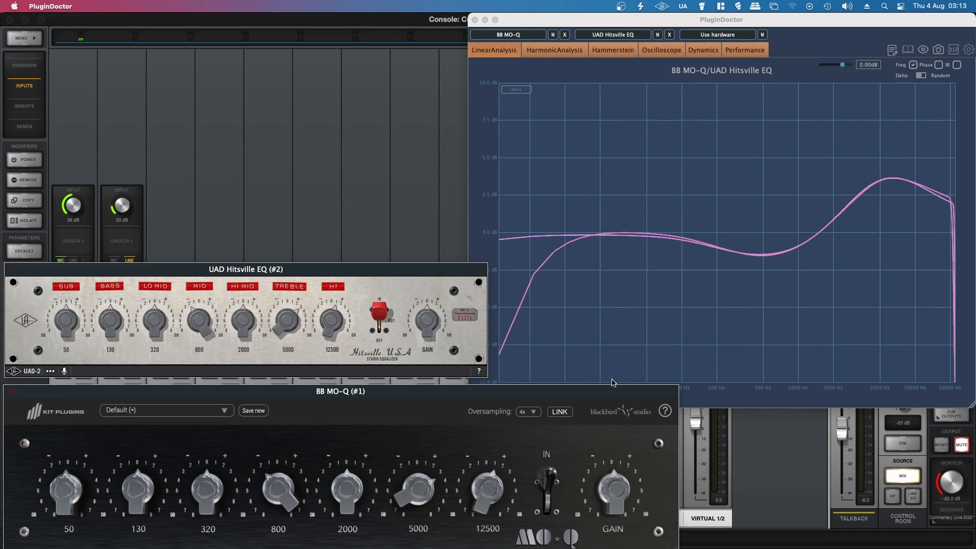
# Step: Boost the 130 band on the Hitsville EQ and match it on the MO-Q so both curves peak at about 6 dB
pyautogui.moveTo(104, 329); pyautogui.dragTo(105, 309)
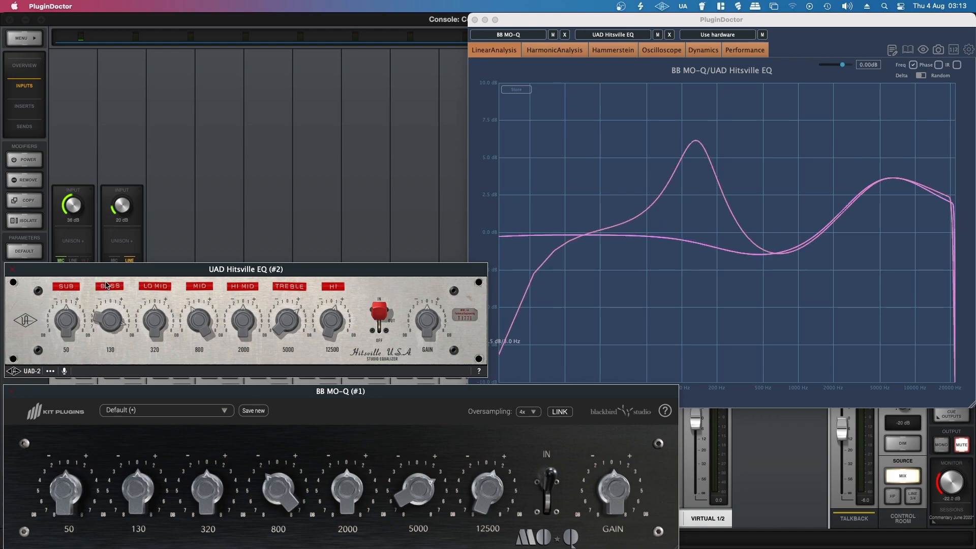
pyautogui.moveTo(134, 471); pyautogui.dragTo(137, 434)
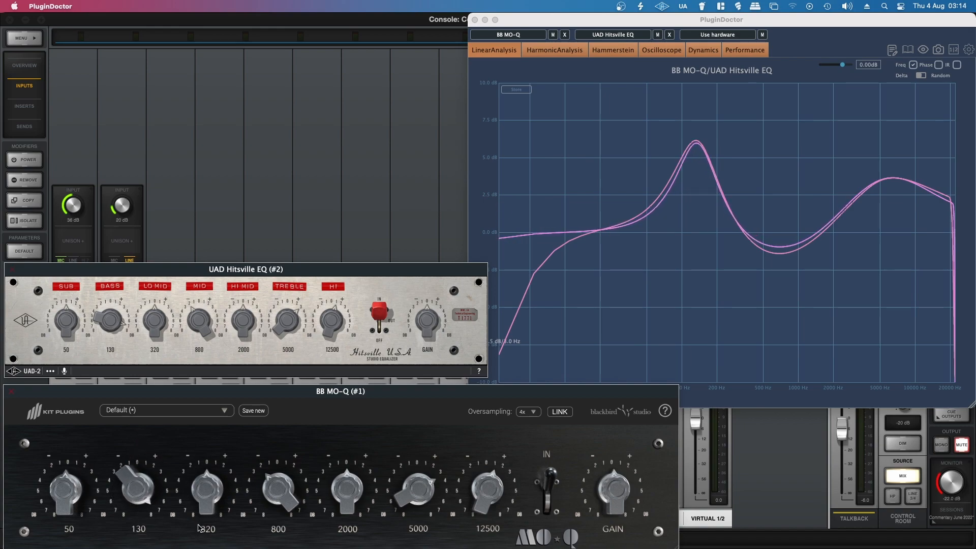
pyautogui.moveTo(145, 490); pyautogui.dragTo(143, 487)
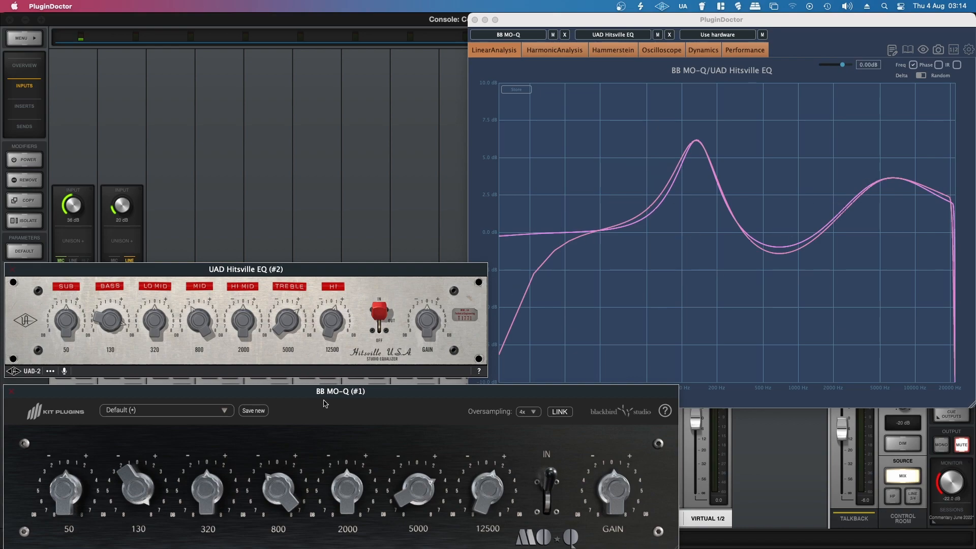
# Step: Cut the MO-Q's 50 band slightly below -2.3 dB and match the Hitsville EQ's 50 band so the low-end dips align
pyautogui.moveTo(51, 496)
pyautogui.moveTo(61, 484)
pyautogui.mouseDown()
pyautogui.moveTo(59, 502)
pyautogui.moveTo(60, 488)
pyautogui.mouseUp()
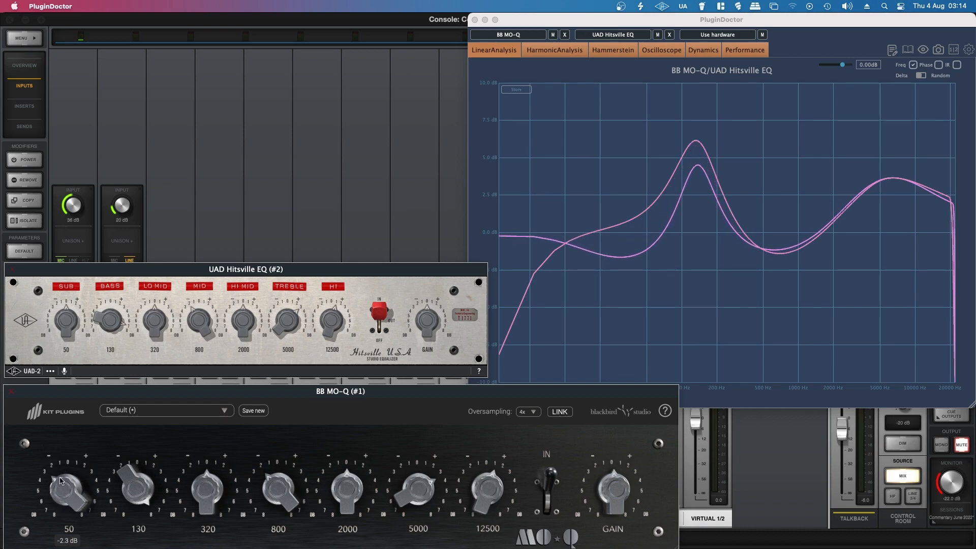
pyautogui.moveTo(76, 318); pyautogui.dragTo(66, 334)
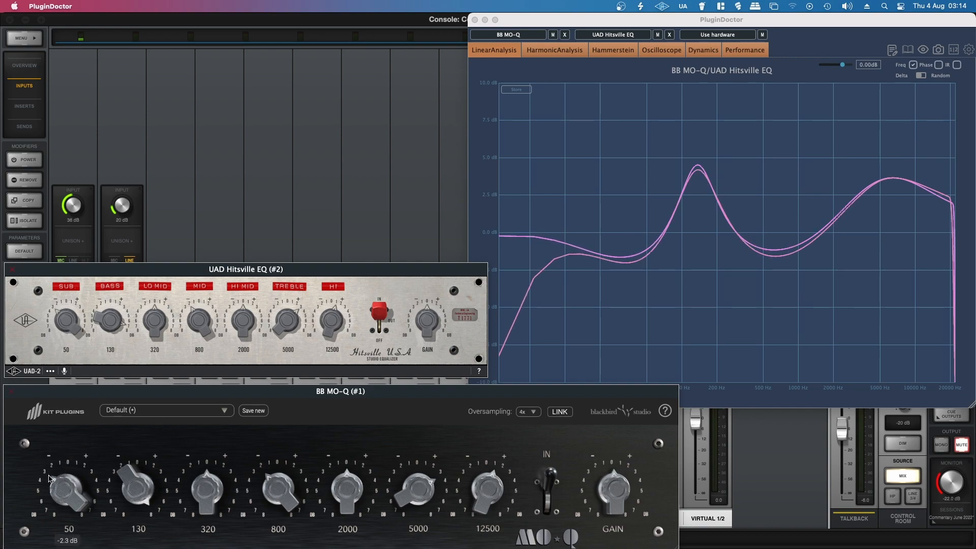
pyautogui.scroll(1, 57, 491)
pyautogui.scroll(-5, 57, 491)
pyautogui.scroll(-2, 58, 493)
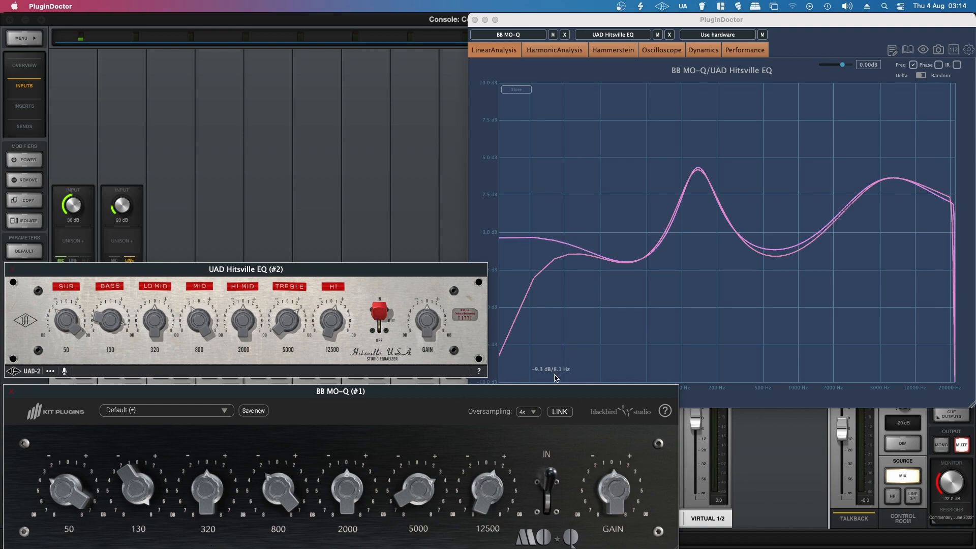
# Step: Move the MO-Q window lower and boost the 2000 band on both EQs to match at about 5 dB
pyautogui.moveTo(553, 390); pyautogui.dragTo(551, 401)
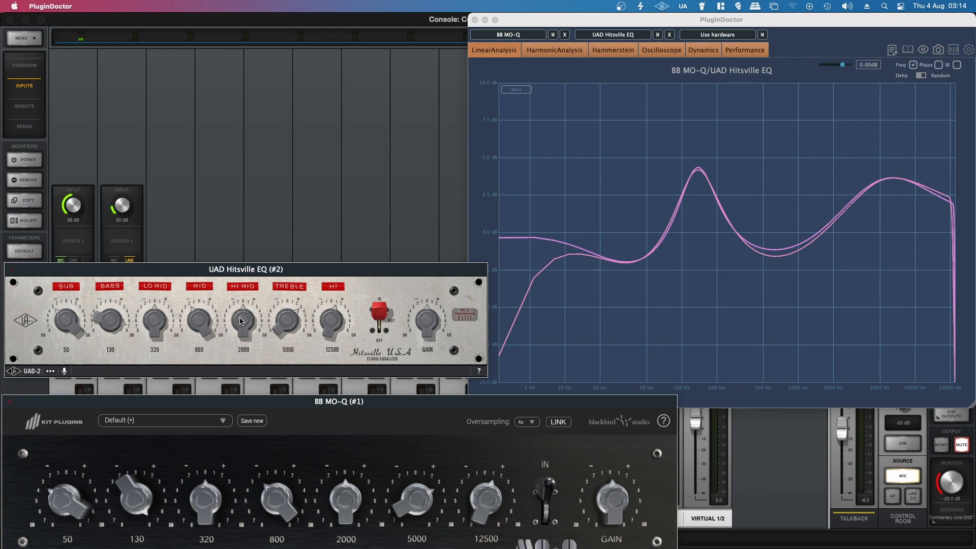
pyautogui.moveTo(240, 326); pyautogui.dragTo(237, 301)
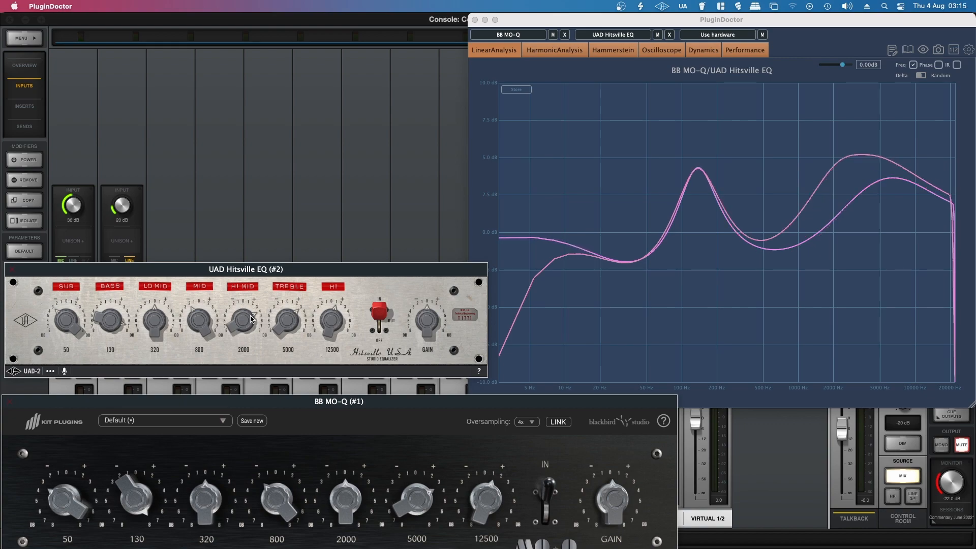
pyautogui.moveTo(344, 510); pyautogui.dragTo(344, 482)
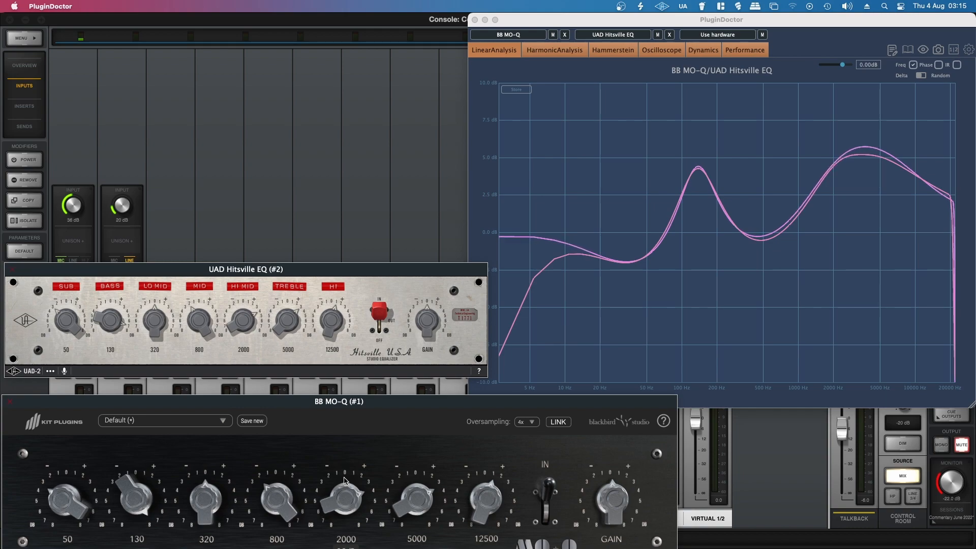
pyautogui.moveTo(350, 498); pyautogui.dragTo(346, 494)
# Step: Boost the 12500 band strongly on both EQs and fine-tune the MO-Q's knob to match a peak of about 8 dB
pyautogui.moveTo(481, 505); pyautogui.dragTo(476, 460)
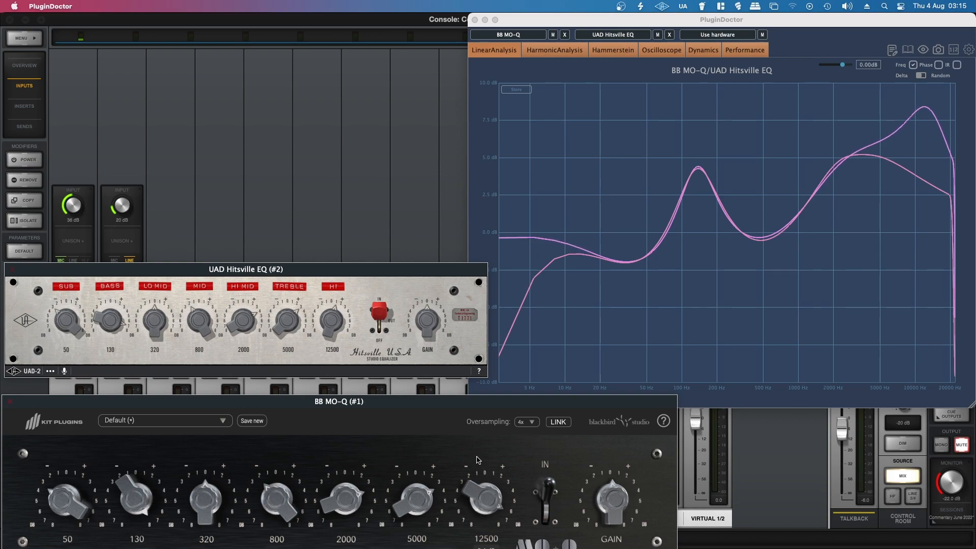
pyautogui.moveTo(333, 332); pyautogui.dragTo(330, 298)
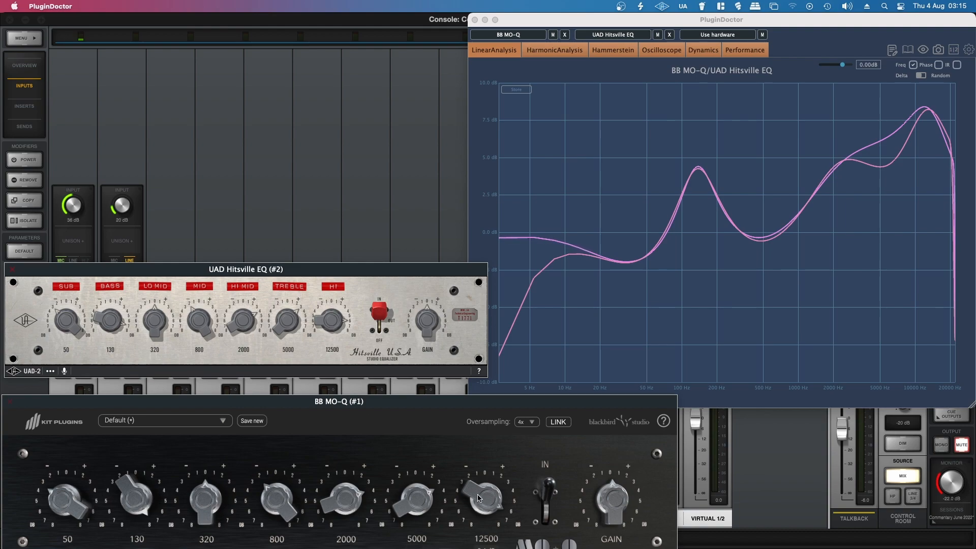
pyautogui.scroll(2, 478, 495)
pyautogui.scroll(-3, 476, 494)
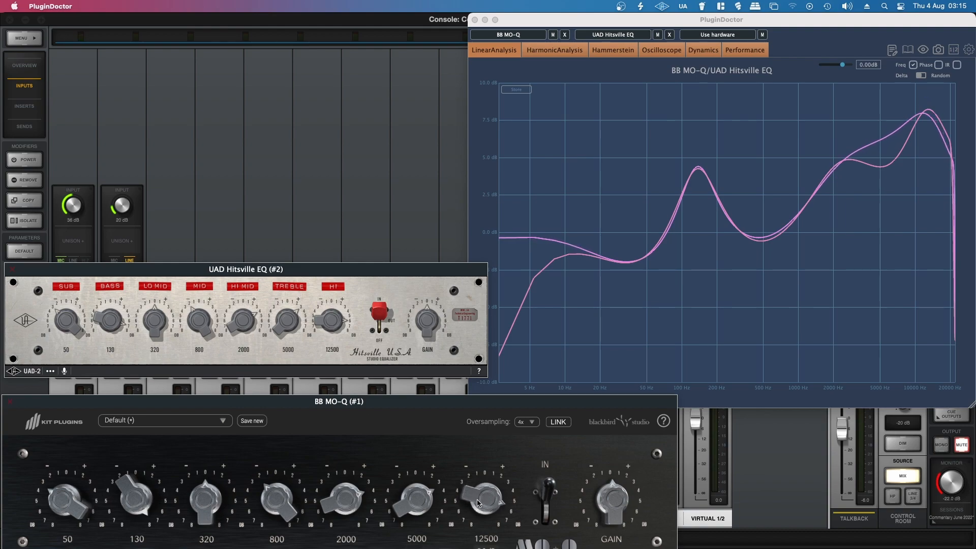
pyautogui.scroll(1, 476, 496)
pyautogui.scroll(1, 478, 497)
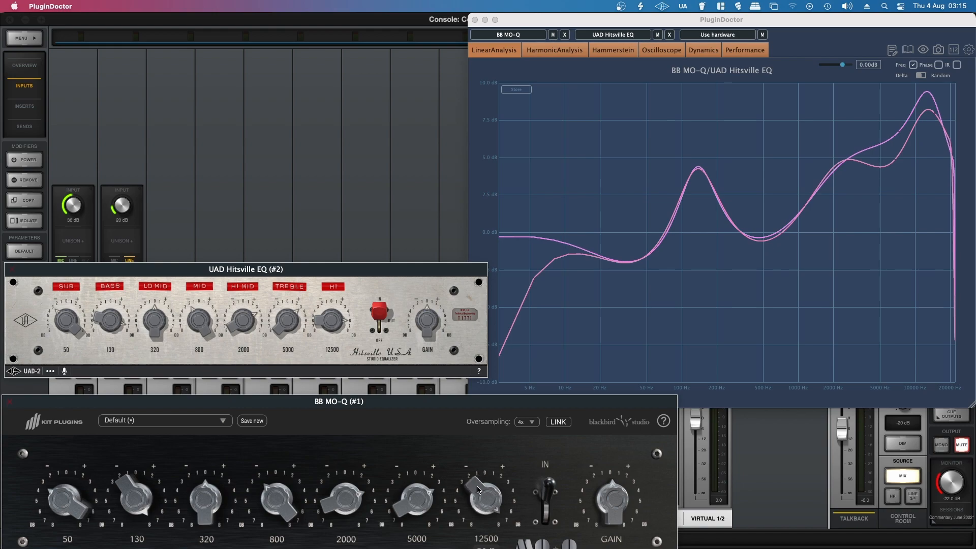
pyautogui.scroll(-1, 478, 497)
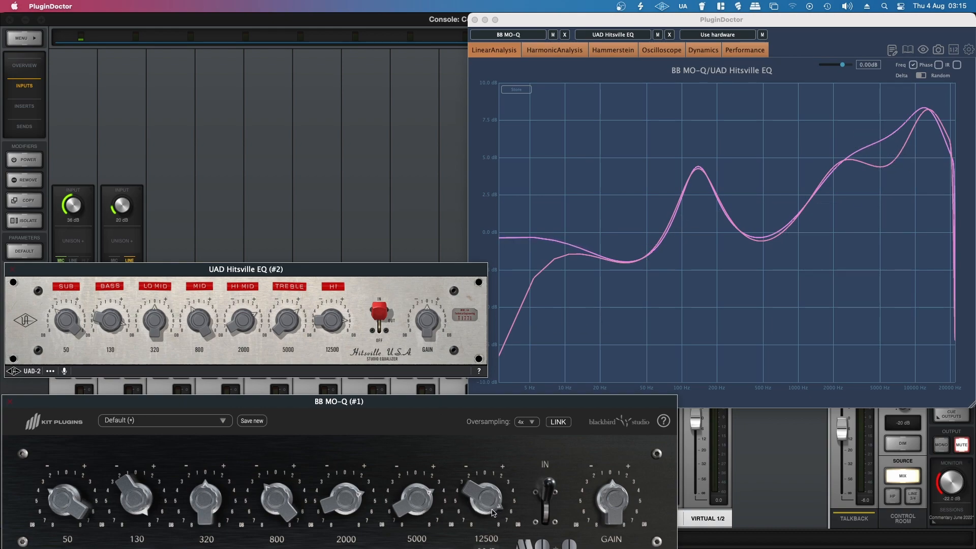
pyautogui.scroll(-2, 481, 500)
pyautogui.scroll(2, 482, 500)
# Step: Reduce the 12500 boost on both EQs and raise the MO-Q's 5000 band until its curve peaks at about 7.5 dB
pyautogui.moveTo(476, 491); pyautogui.dragTo(471, 501)
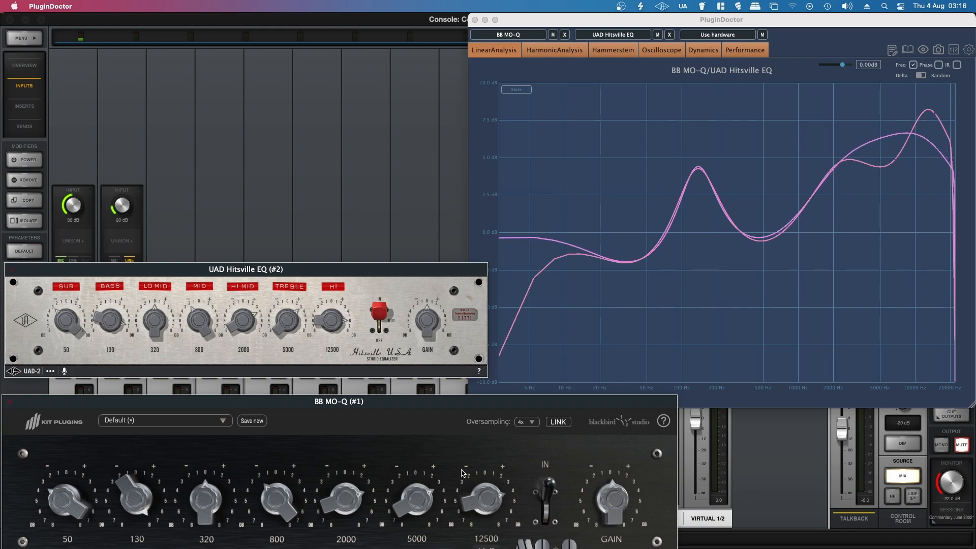
pyautogui.moveTo(325, 325); pyautogui.dragTo(326, 329)
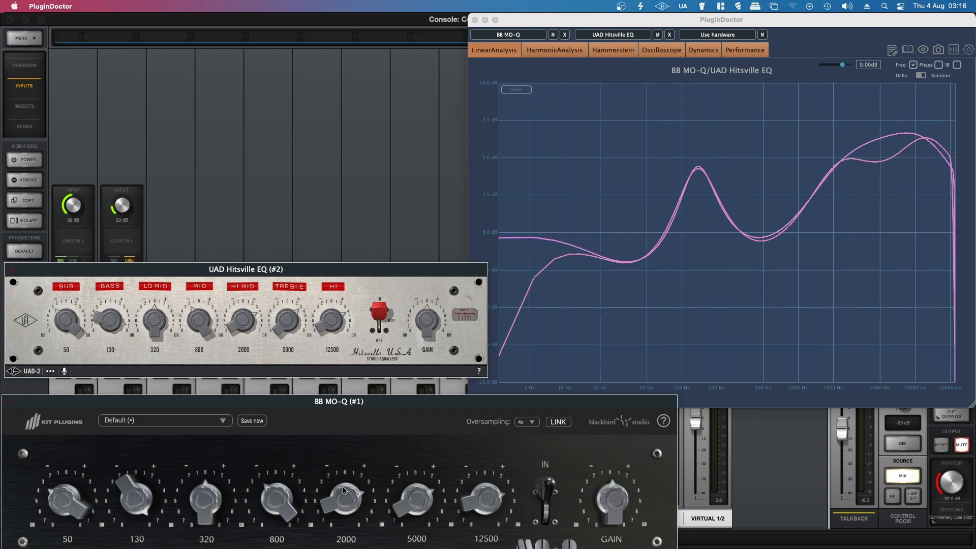
pyautogui.moveTo(412, 497); pyautogui.dragTo(412, 492)
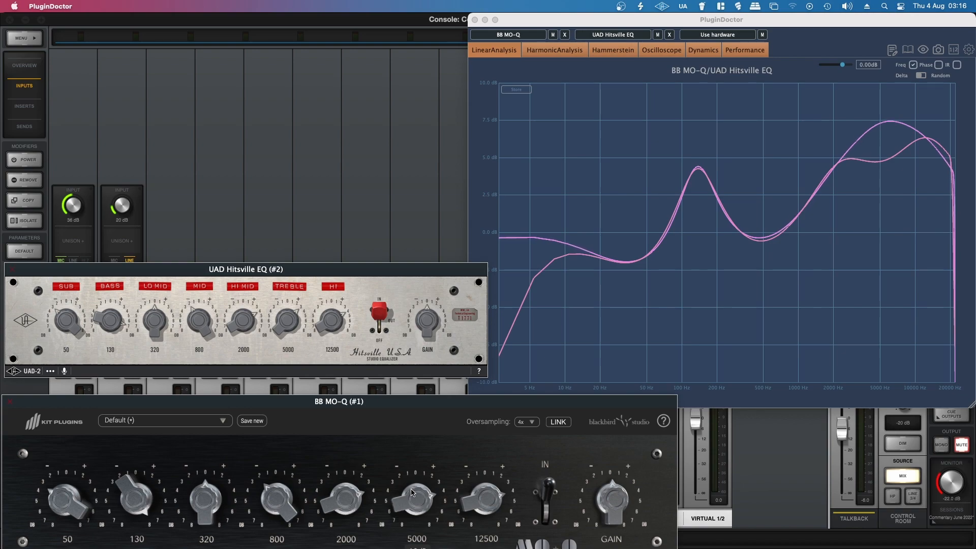
pyautogui.moveTo(473, 503); pyautogui.dragTo(468, 493)
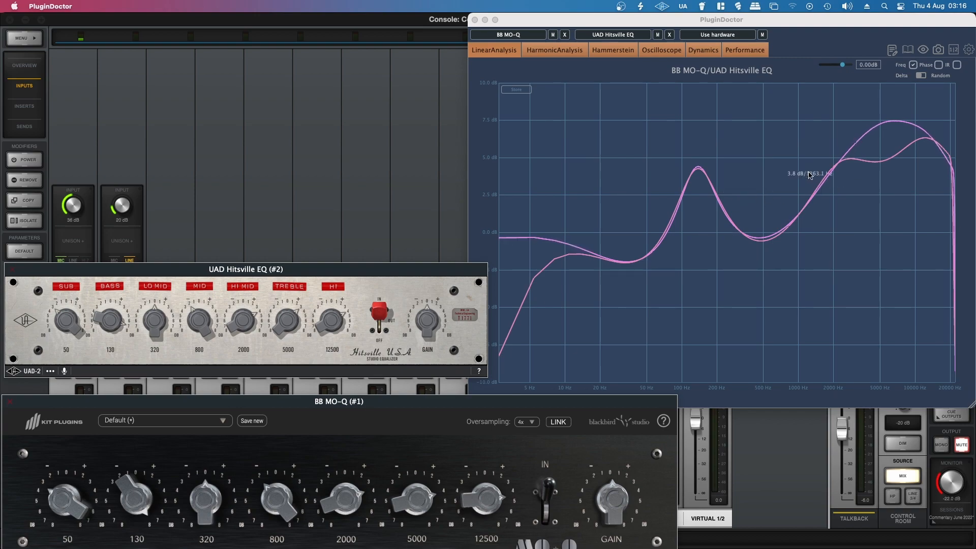
# Step: Boost the 800 band on both EQs until their curves meet at about 7.5 dB around 1000 Hz
pyautogui.moveTo(205, 325); pyautogui.dragTo(198, 277)
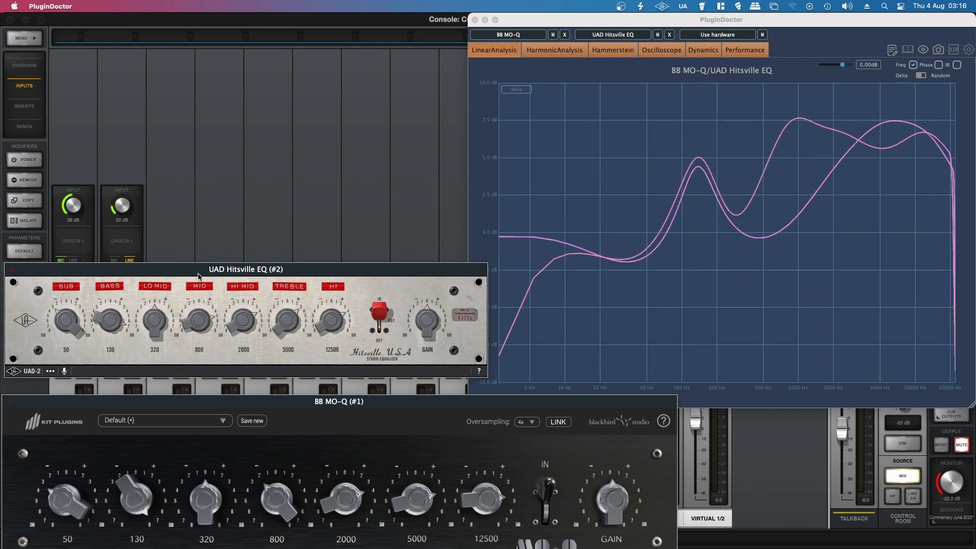
pyautogui.moveTo(198, 276); pyautogui.dragTo(196, 269)
pyautogui.moveTo(277, 499); pyautogui.dragTo(277, 454)
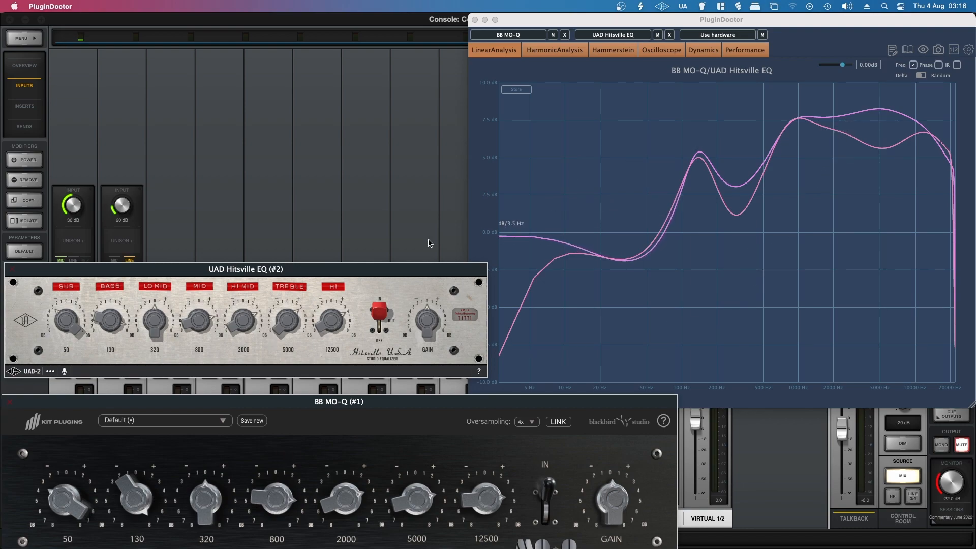
# Step: Lower the 5000 band on both EQs and cut the 12500 band on the Hitsville EQ
pyautogui.moveTo(278, 325); pyautogui.dragTo(280, 336)
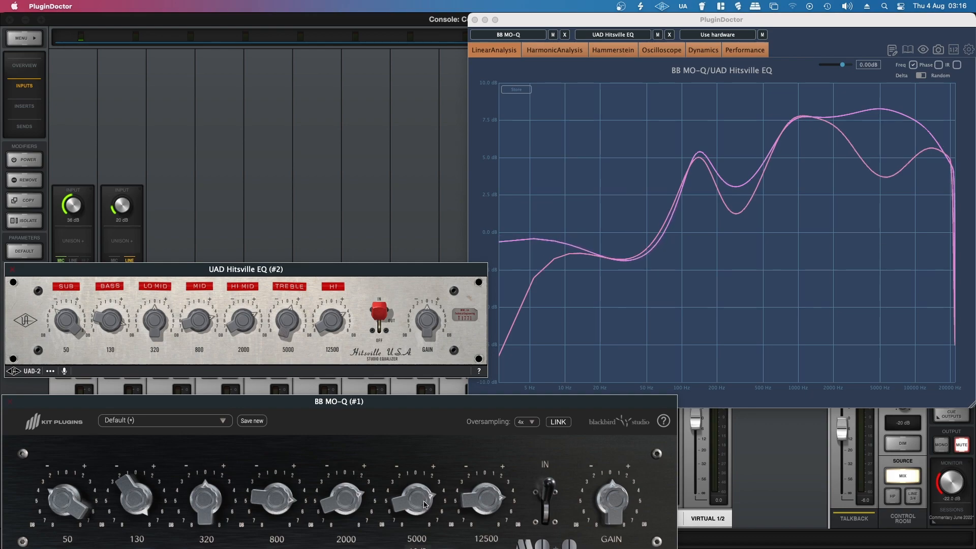
pyautogui.moveTo(421, 498); pyautogui.dragTo(415, 517)
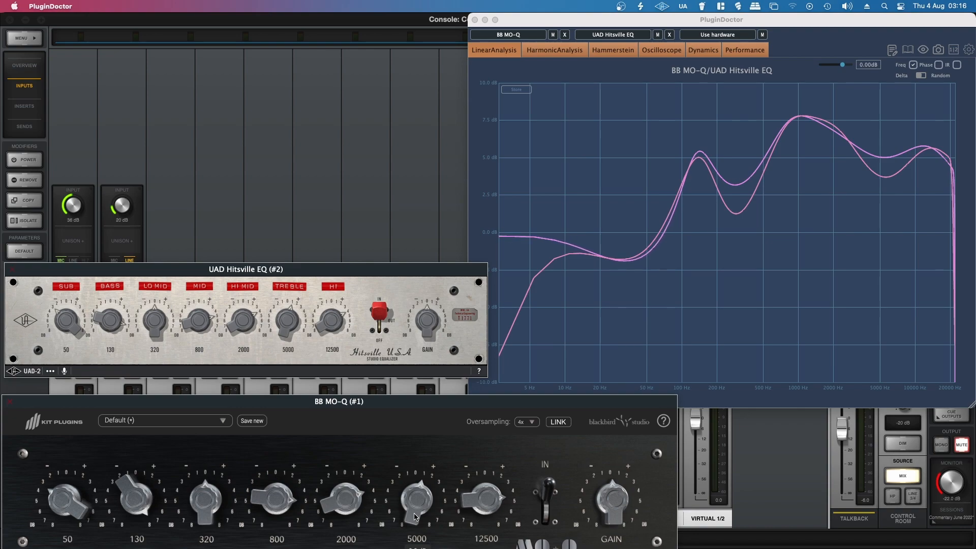
pyautogui.moveTo(339, 318); pyautogui.dragTo(343, 360)
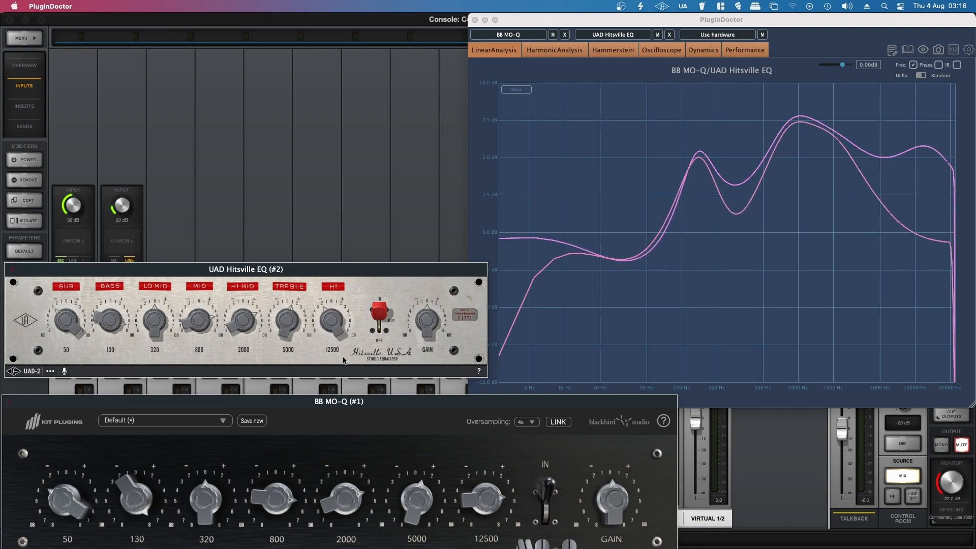
# Step: Cut the MO-Q's 12500 band to match the Hitsville, and boost 320 on both EQs until their curves meet at about 5 dB near 300 Hz
pyautogui.moveTo(477, 471); pyautogui.dragTo(495, 542)
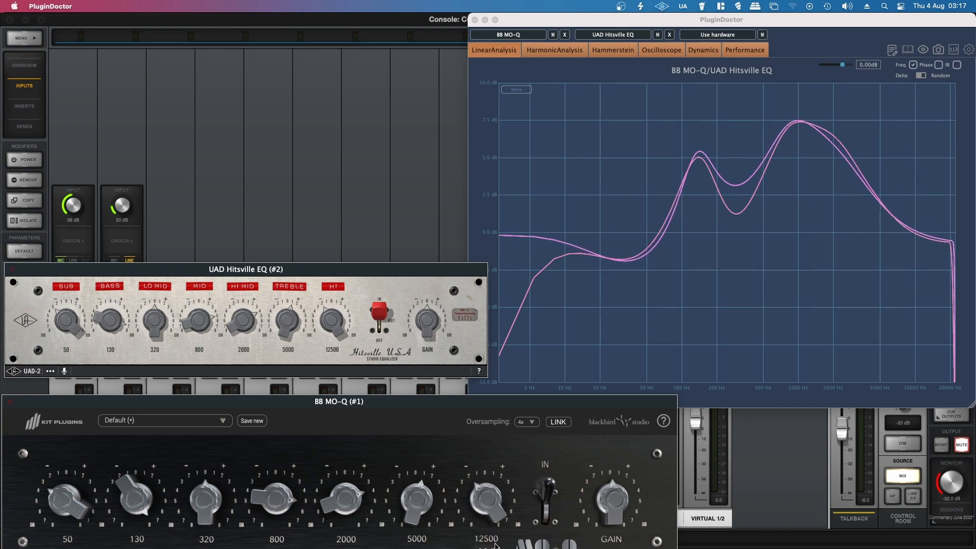
pyautogui.moveTo(212, 515); pyautogui.dragTo(204, 475)
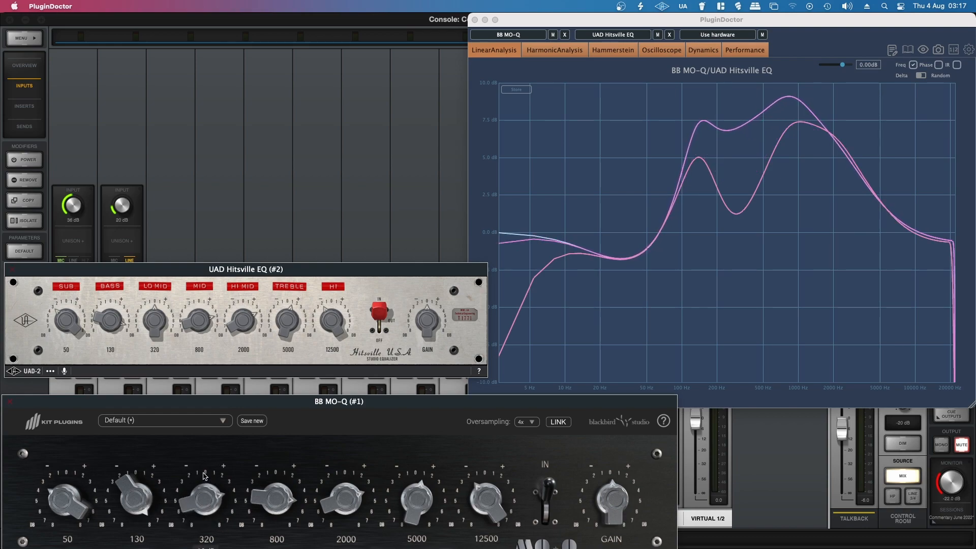
pyautogui.moveTo(154, 333); pyautogui.dragTo(151, 306)
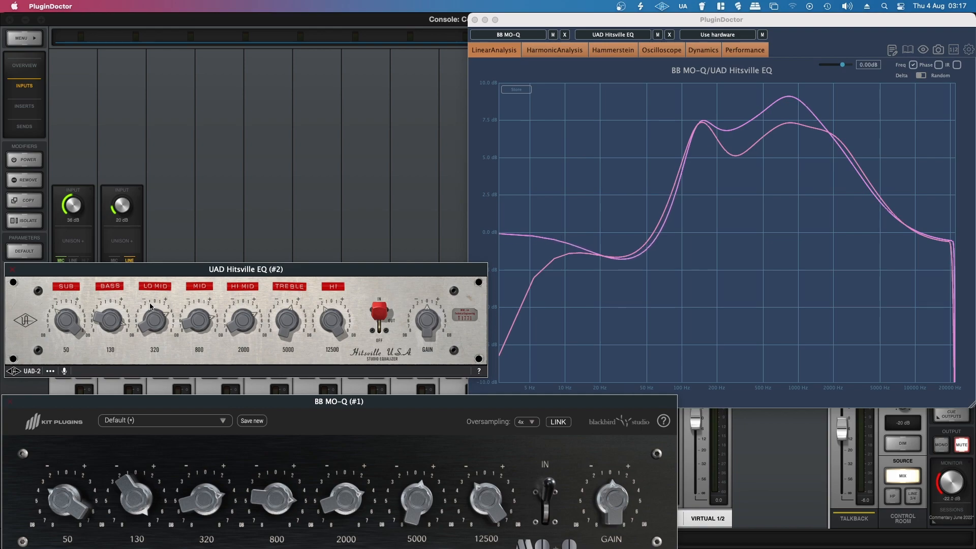
pyautogui.click(181, 503)
pyautogui.moveTo(182, 504); pyautogui.dragTo(199, 489)
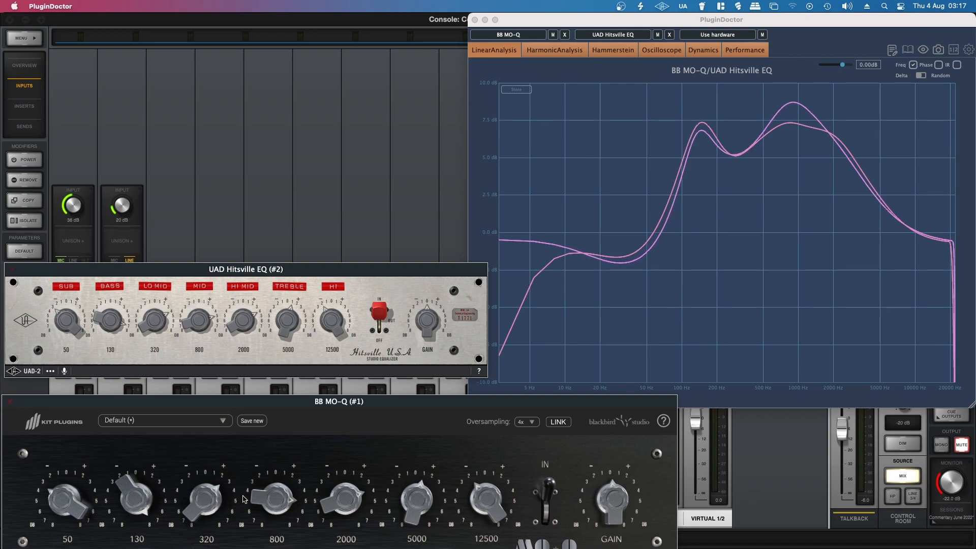
# Step: Reduce the MO-Q's 800 boost to a peak of about 7.3 dB and fine-tune its 130 and 50 bands to match the low-frequency peak
pyautogui.moveTo(264, 500); pyautogui.dragTo(257, 508)
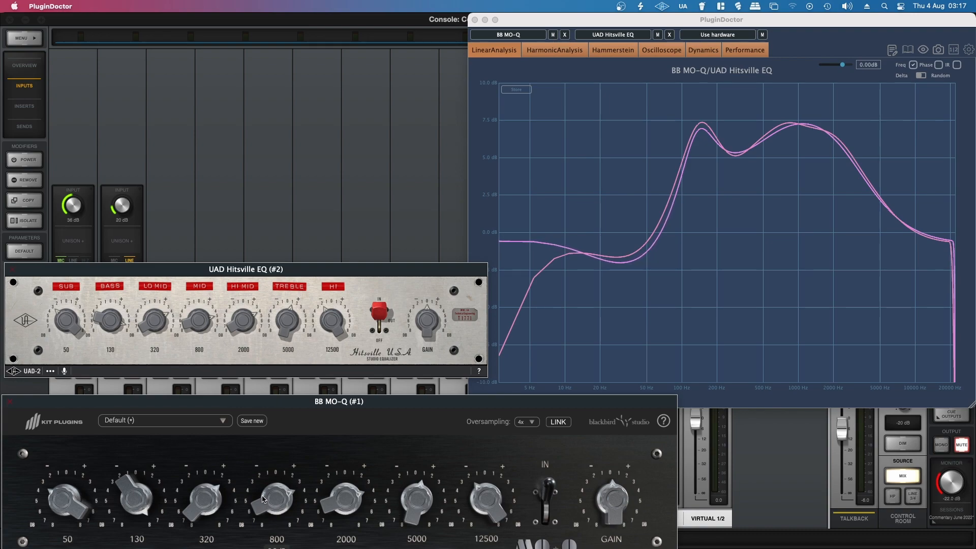
pyautogui.moveTo(118, 489); pyautogui.dragTo(116, 485)
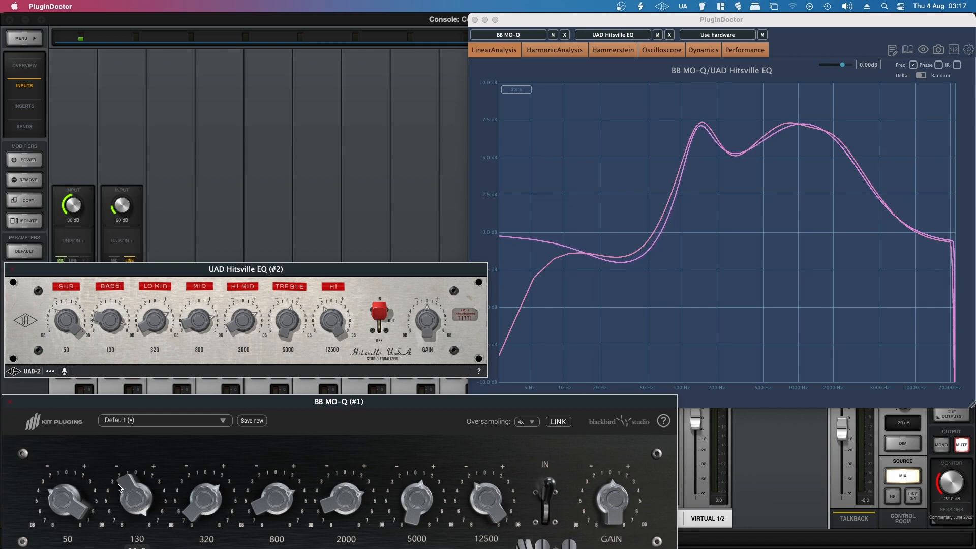
pyautogui.moveTo(127, 485); pyautogui.dragTo(124, 480)
pyautogui.moveTo(56, 489); pyautogui.dragTo(54, 486)
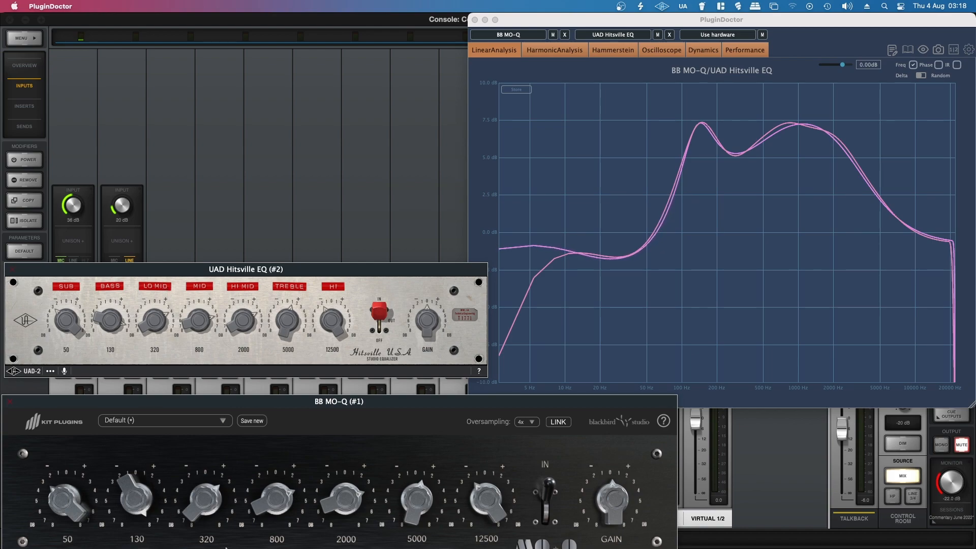
# Step: Cut the 2000 band on both EQs until their curves dip to about -3.3 dB, and fine-tune the MO-Q's 5000 and 12500 bands
pyautogui.click(492, 55)
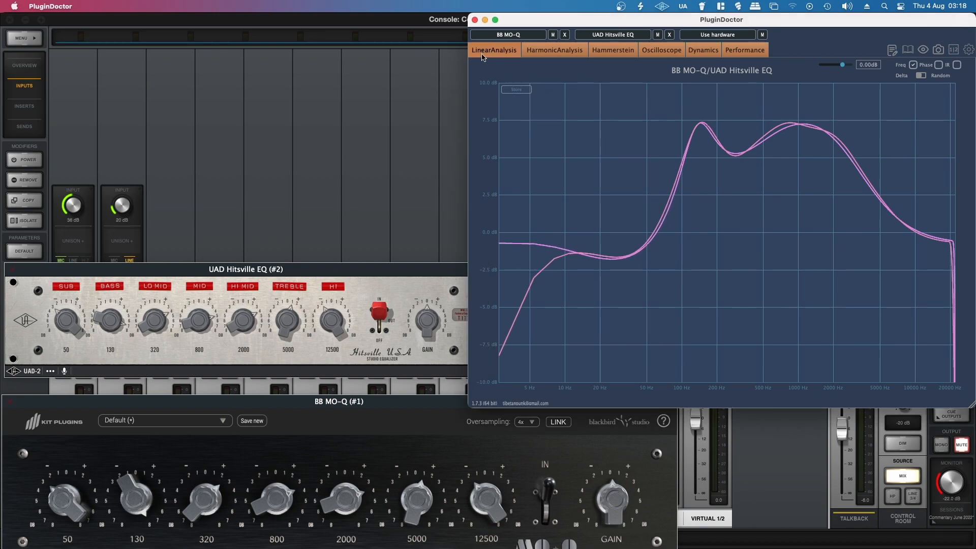
pyautogui.moveTo(353, 493); pyautogui.dragTo(373, 545)
pyautogui.moveTo(341, 498); pyautogui.dragTo(328, 521)
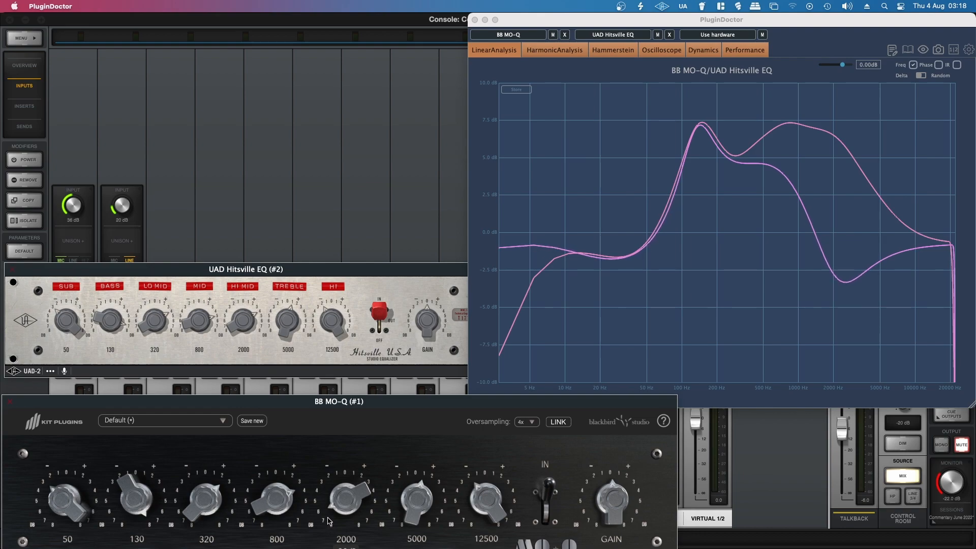
pyautogui.moveTo(247, 317); pyautogui.dragTo(248, 382)
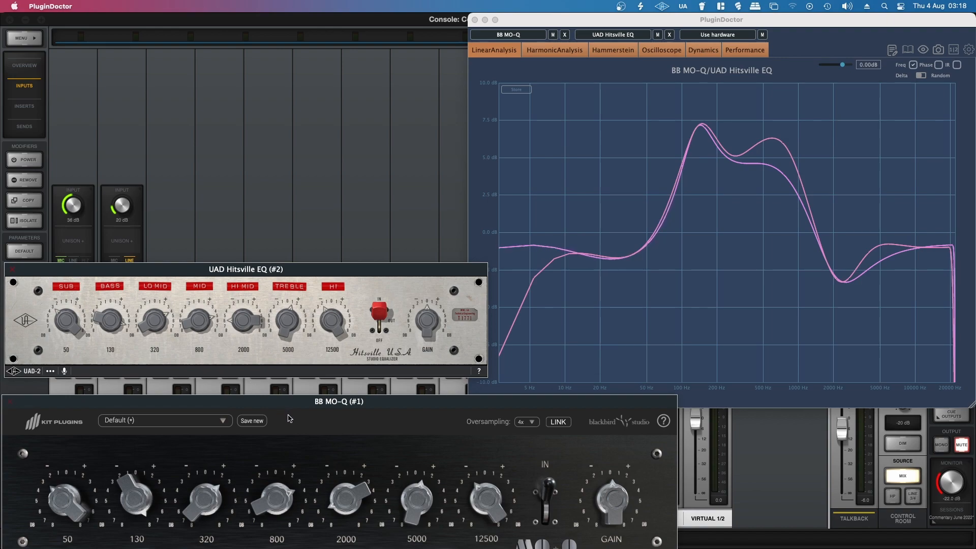
pyautogui.moveTo(335, 511); pyautogui.dragTo(333, 508)
pyautogui.moveTo(422, 513); pyautogui.dragTo(422, 511)
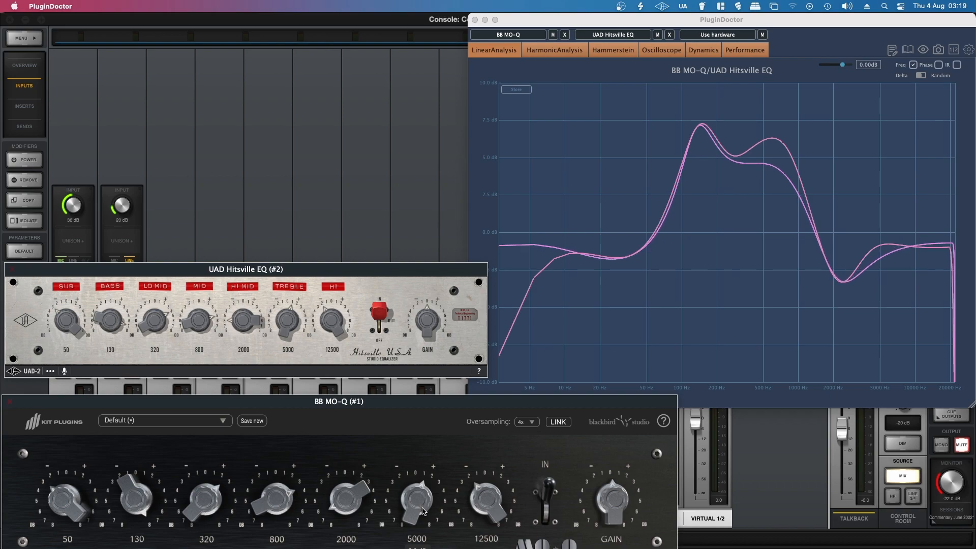
pyautogui.moveTo(482, 507); pyautogui.dragTo(479, 507)
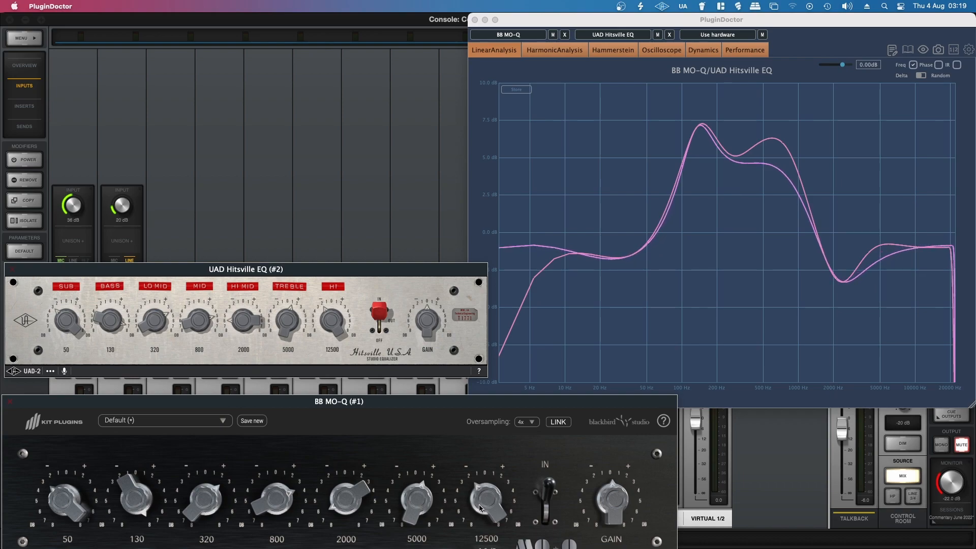
pyautogui.moveTo(341, 502); pyautogui.dragTo(344, 504)
# Step: Boost the MO-Q's 800 band to a peak of about 6.4 dB and fine-tune its 320, 2000, 5000 and 12500 bands to follow the Hitsville curve
pyautogui.moveTo(271, 504); pyautogui.dragTo(270, 478)
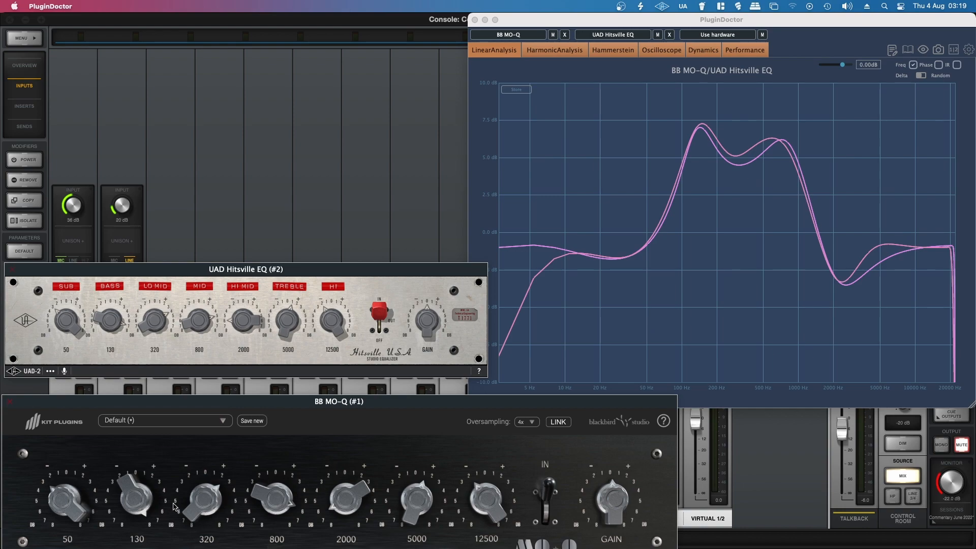
pyautogui.moveTo(202, 503); pyautogui.dragTo(203, 498)
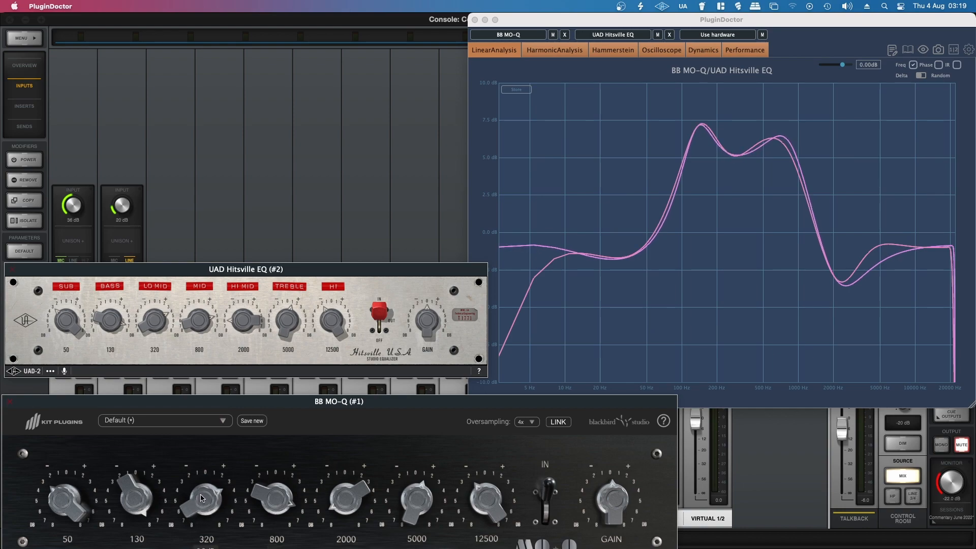
pyautogui.moveTo(334, 510); pyautogui.dragTo(334, 506)
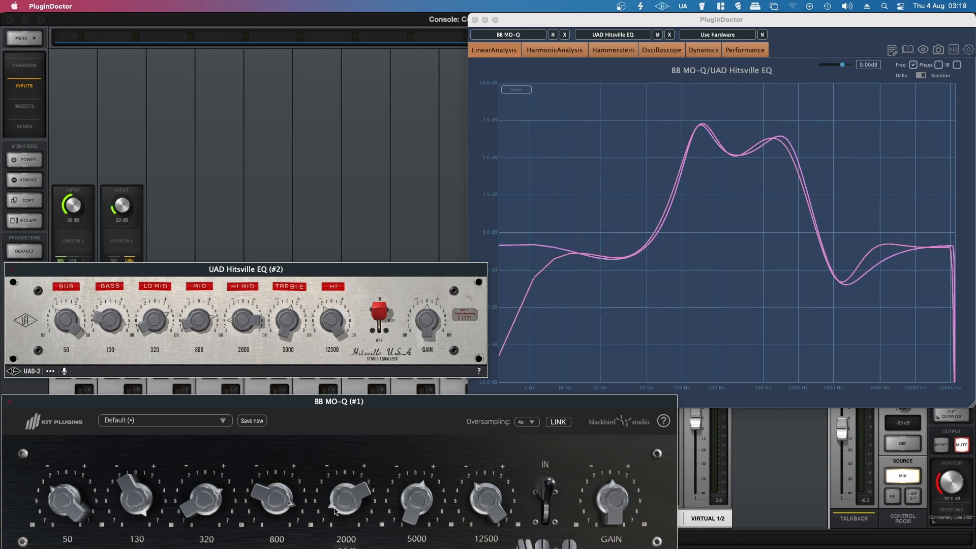
pyautogui.moveTo(407, 513); pyautogui.dragTo(408, 508)
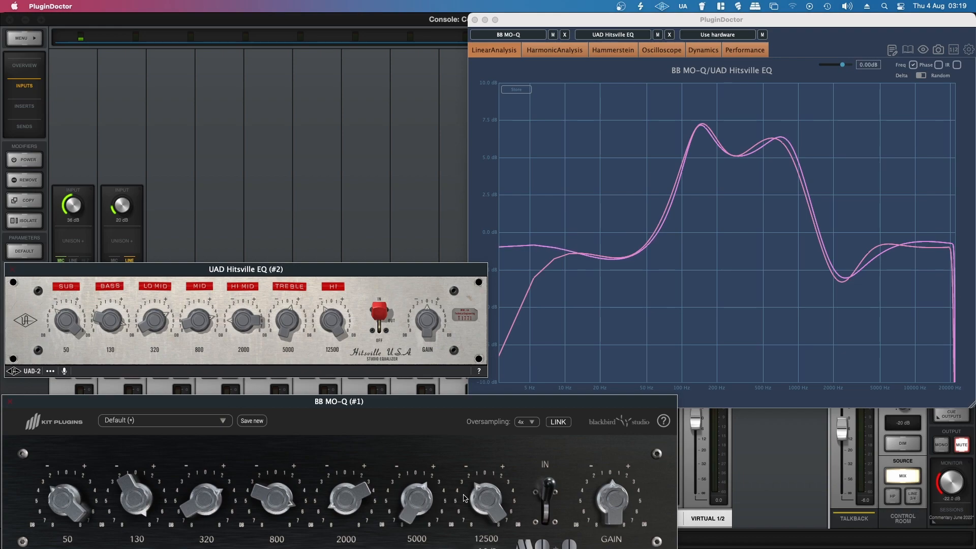
pyautogui.moveTo(473, 497); pyautogui.dragTo(473, 495)
# Step: Reset the 320 band to neutral on both EQs and trim the MO-Q's 800 and 2000 bands to match the Hitsville's peak of about 3.6 dB
pyautogui.moveTo(156, 320); pyautogui.dragTo(150, 336)
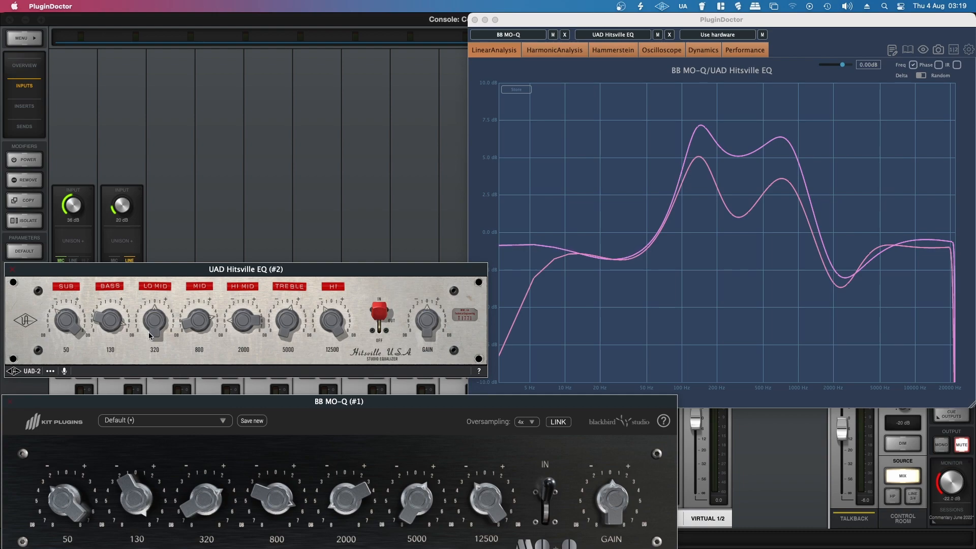
pyautogui.moveTo(212, 510); pyautogui.dragTo(208, 526)
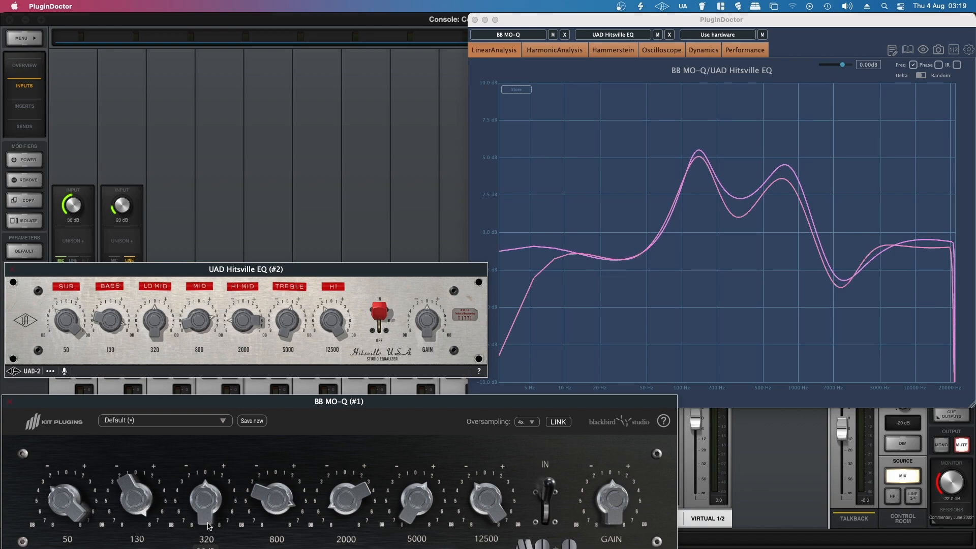
pyautogui.moveTo(267, 503); pyautogui.dragTo(263, 506)
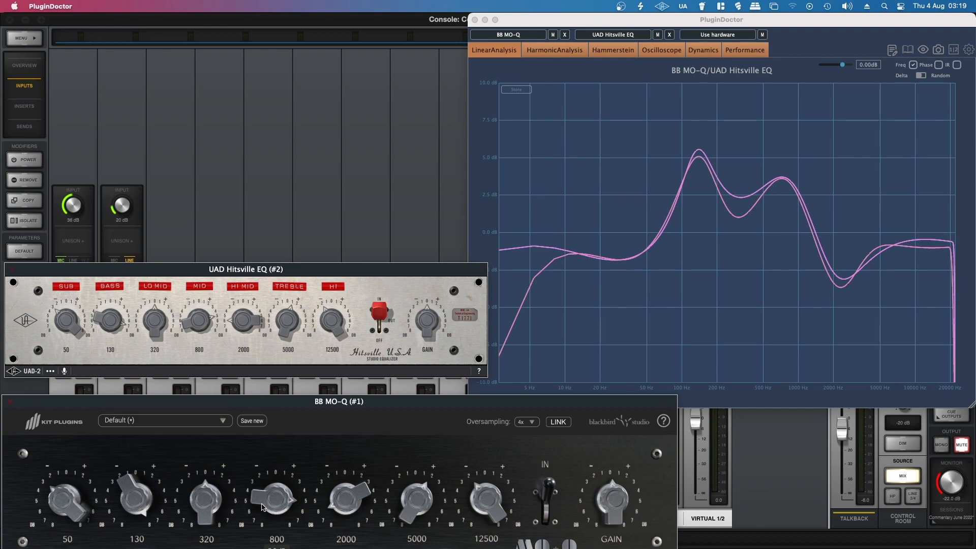
pyautogui.moveTo(342, 509); pyautogui.dragTo(340, 516)
pyautogui.moveTo(426, 502); pyautogui.dragTo(423, 500)
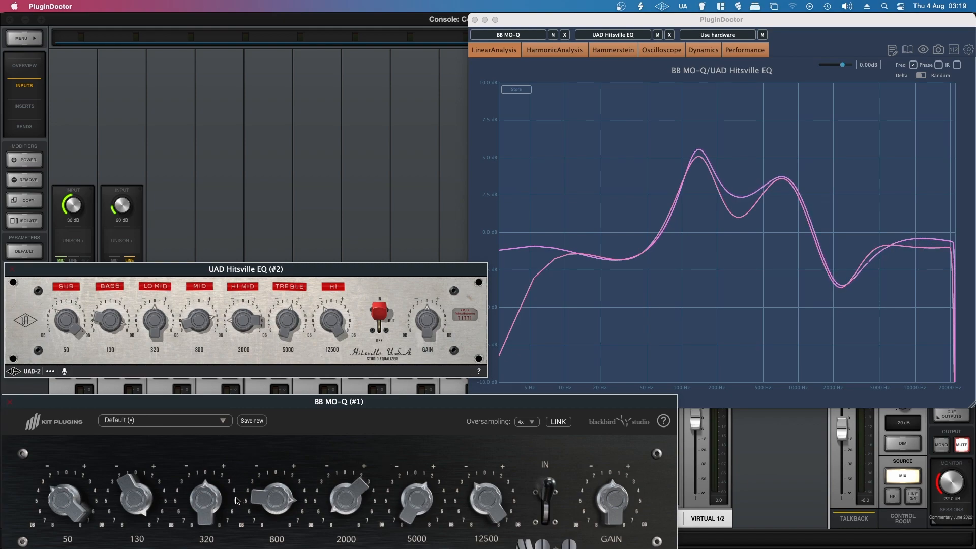
# Step: Cut the MO-Q's 320 band to about -1.2 dB and raise its 800 band until the upper peak meets the Hitsville's again
pyautogui.moveTo(217, 508); pyautogui.dragTo(259, 496)
pyautogui.moveTo(191, 499); pyautogui.dragTo(196, 503)
pyautogui.moveTo(254, 490); pyautogui.dragTo(280, 493)
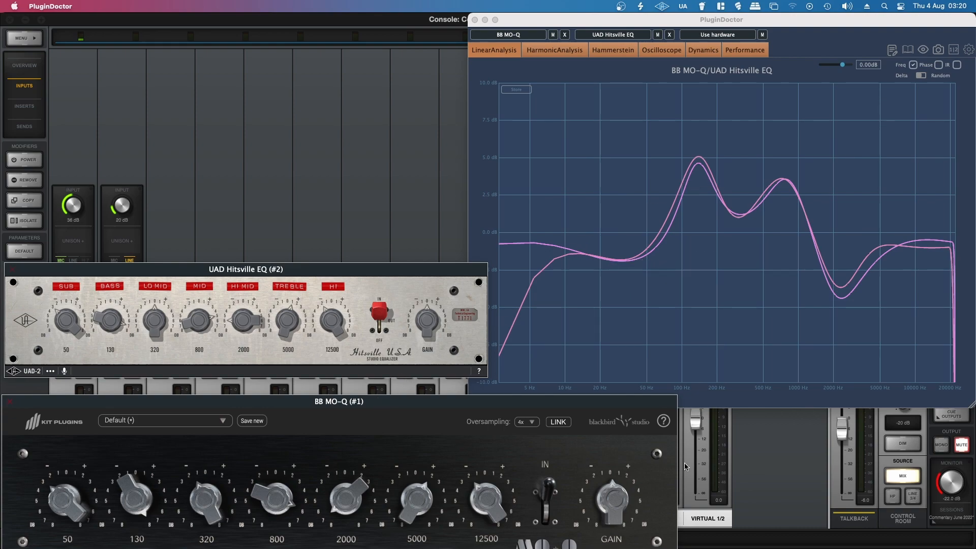
# Step: Move the MO-Q and Hitsville EQ windows up slightly so the whole MO-Q panel is on screen
pyautogui.moveTo(441, 402); pyautogui.dragTo(442, 385)
pyautogui.moveTo(244, 270); pyautogui.dragTo(243, 268)
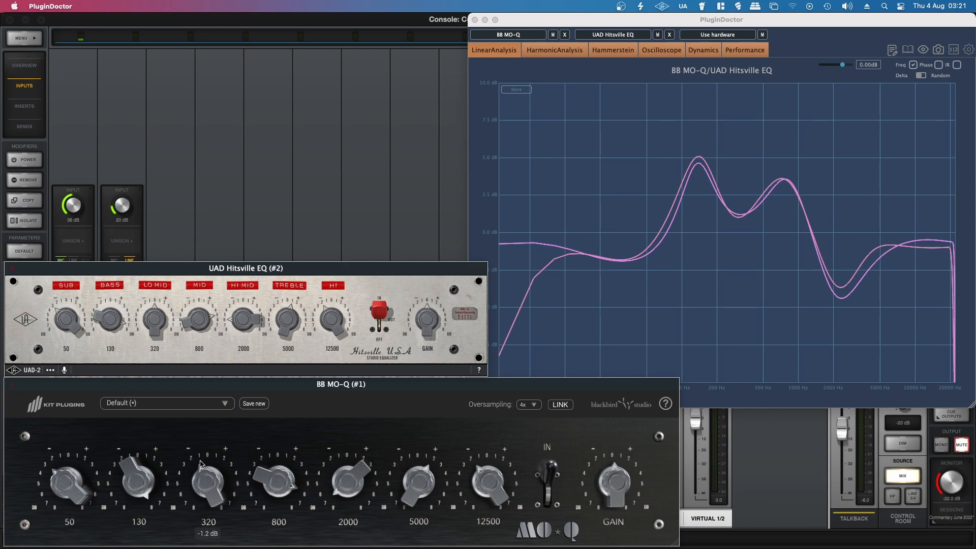
pyautogui.moveTo(703, 178)
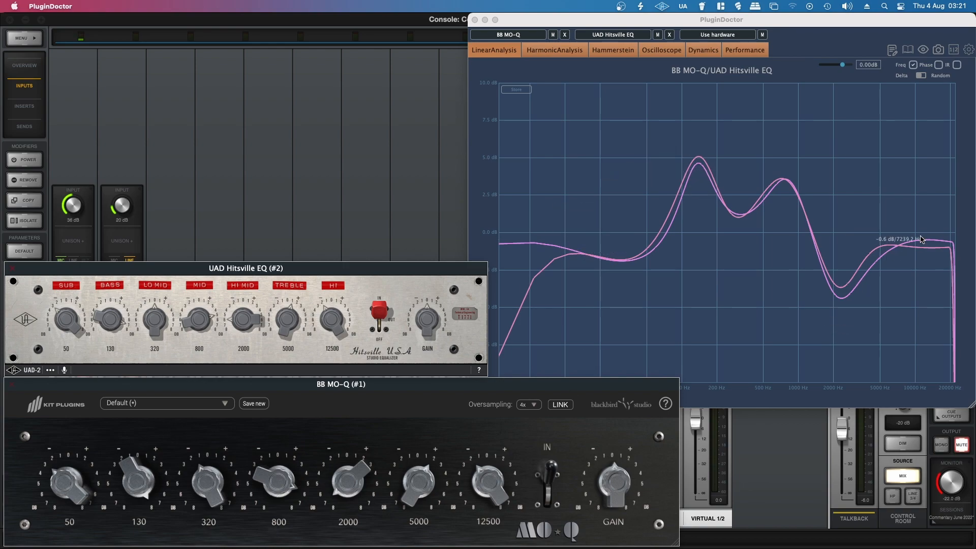